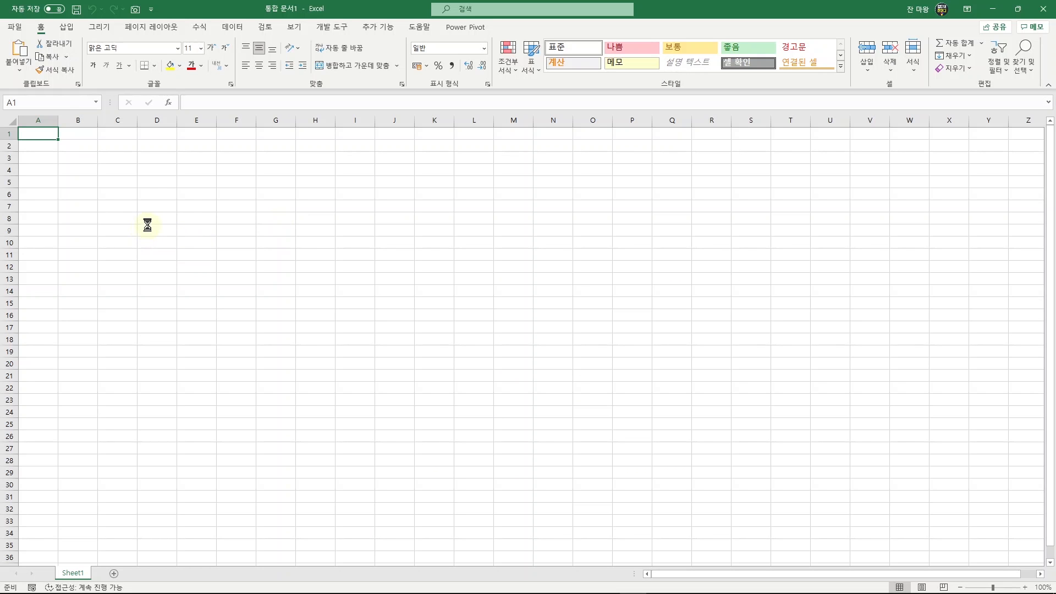
Paste the copied KBO team standings table into the blank sheet starting at cell A1.
{"action": "key", "text": "ctrl+v"}
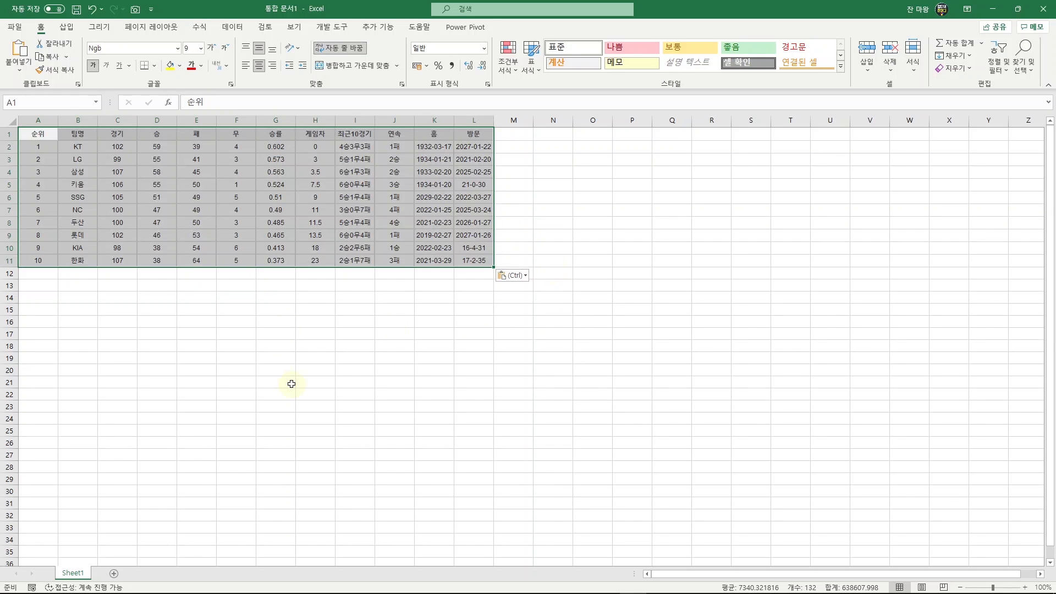
{"action": "left_click", "coordinate": [540, 248]}
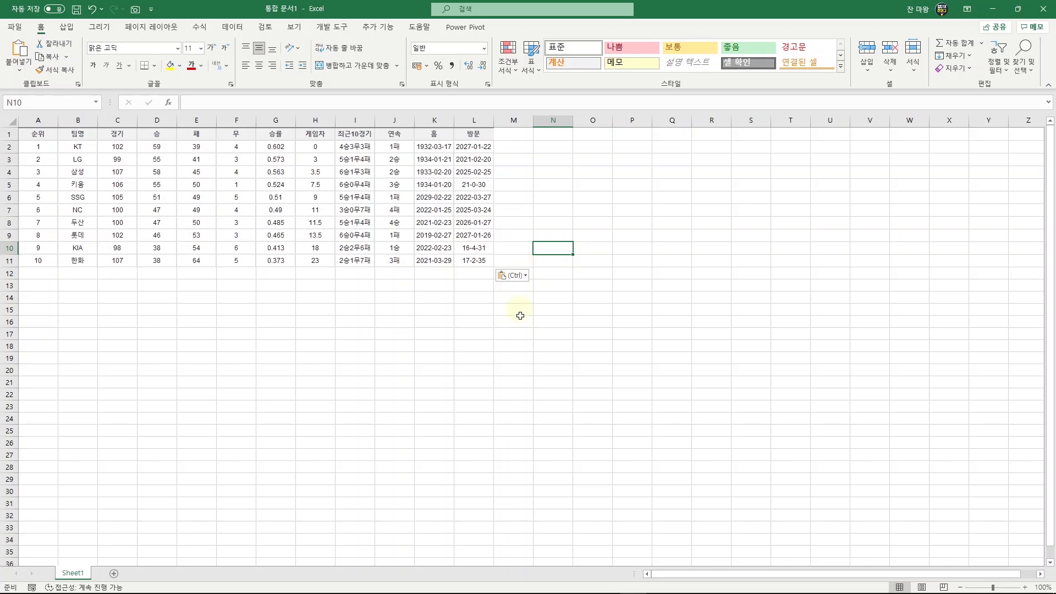
Create a new workbook and connect it to web data using the koreabaseball.com/TeamRank/TeamRank.aspx address copied from the browser.
{"action": "key", "text": "ctrl+n"}
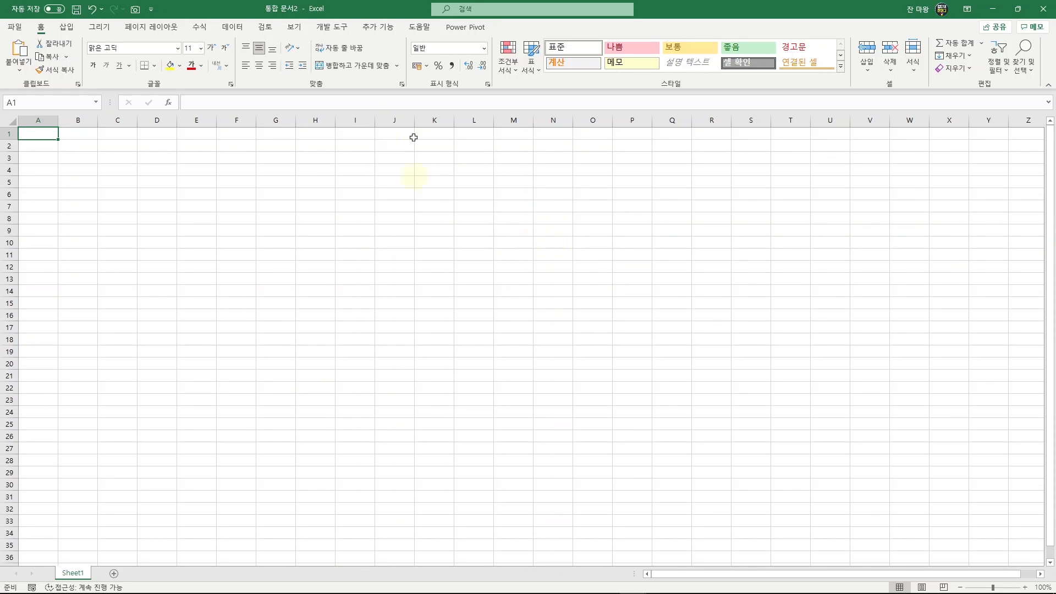
{"action": "left_click", "coordinate": [232, 27]}
{"action": "left_click", "coordinate": [79, 51]}
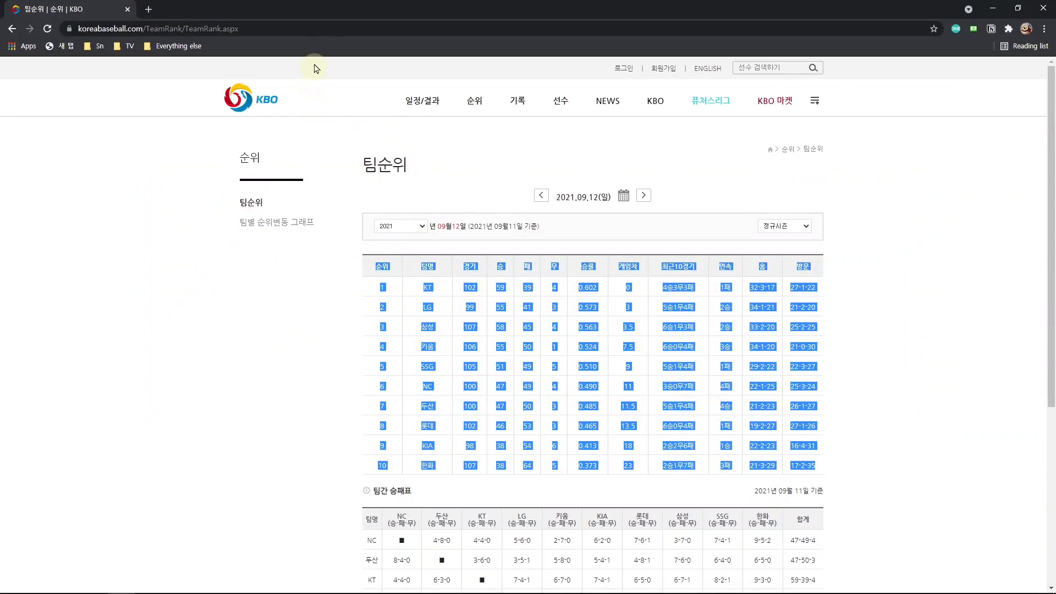
{"action": "left_click", "coordinate": [324, 29]}
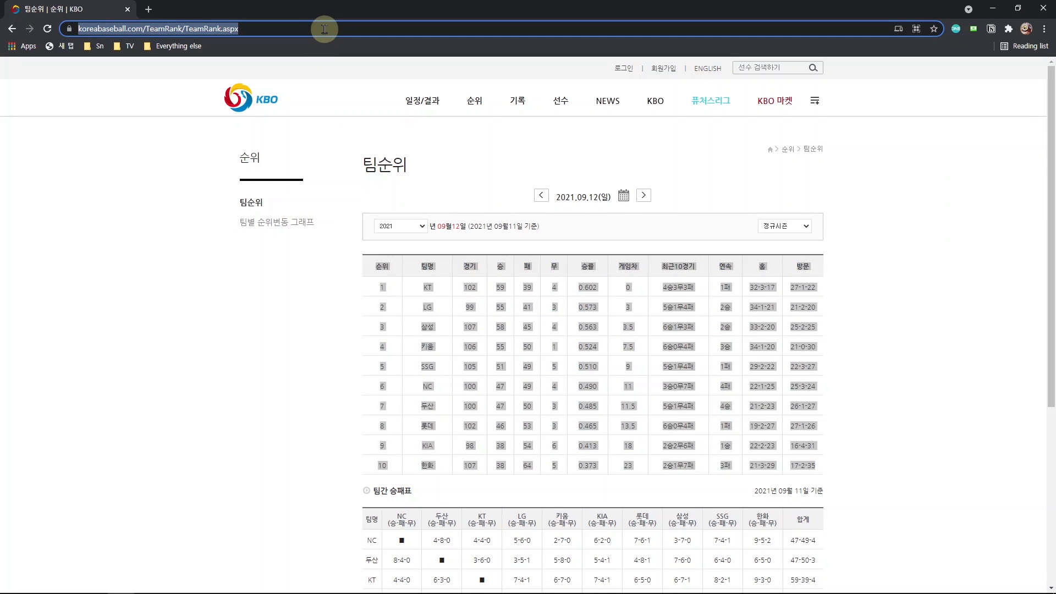
{"action": "key", "text": "ctrl+c"}
{"action": "key", "text": "alt+Tab"}
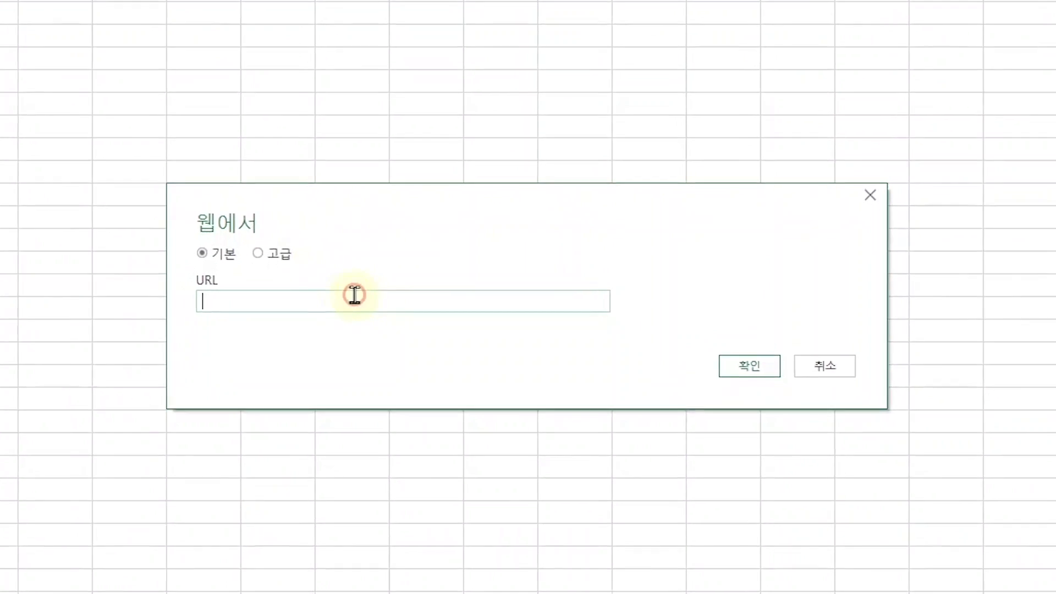
{"action": "key", "text": "ctrl+v"}
{"action": "left_click", "coordinate": [765, 377]}
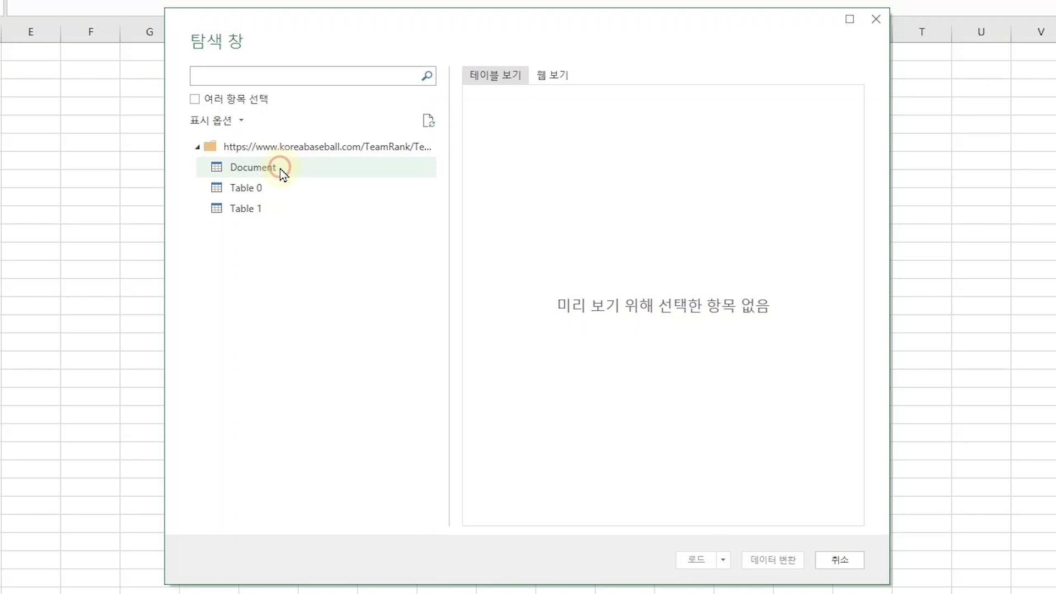
Preview the tables found on the web page and open Table 0 for data transformation in the Power Query Editor.
{"action": "left_click", "coordinate": [279, 169]}
{"action": "left_click", "coordinate": [265, 193]}
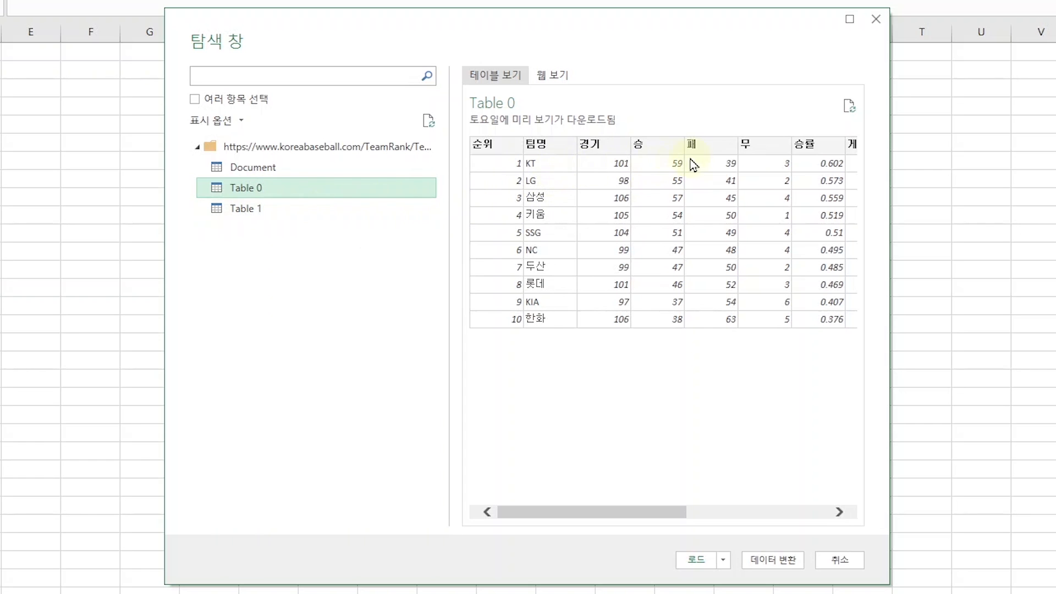
{"action": "left_click", "coordinate": [259, 208]}
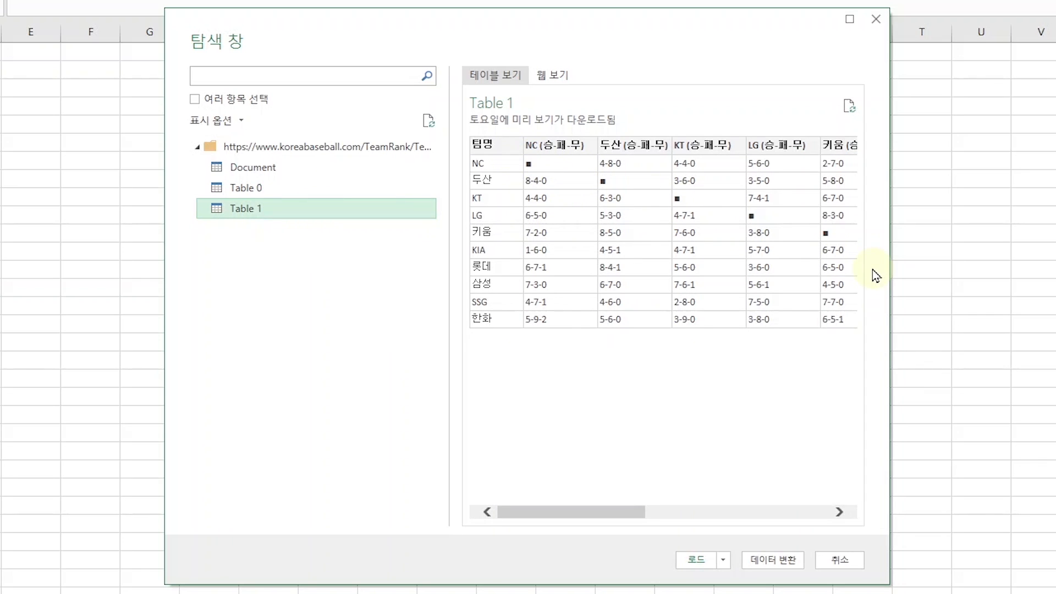
{"action": "left_click", "coordinate": [252, 189]}
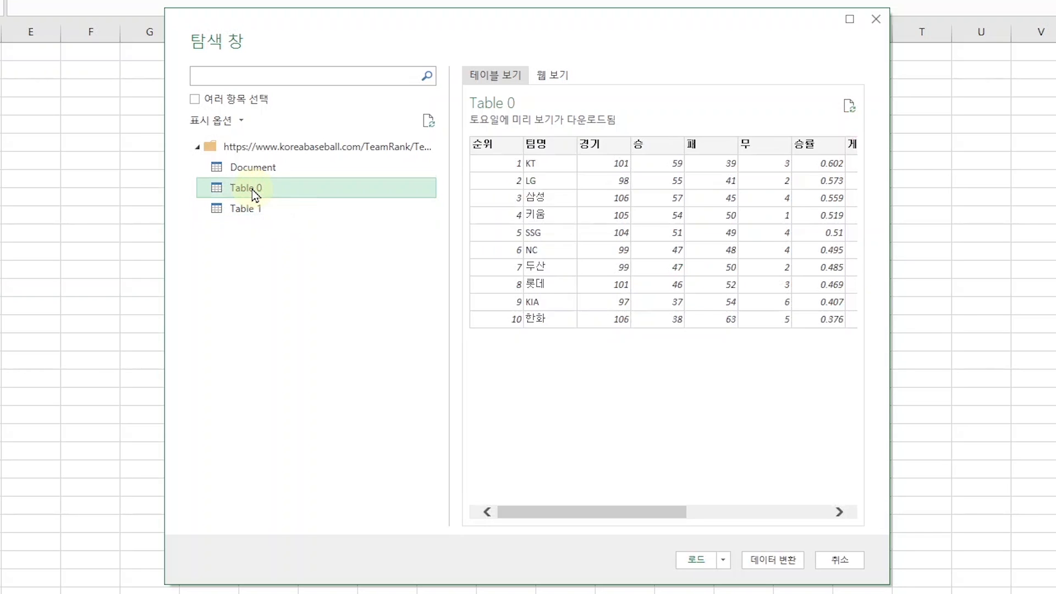
{"action": "left_click", "coordinate": [761, 566]}
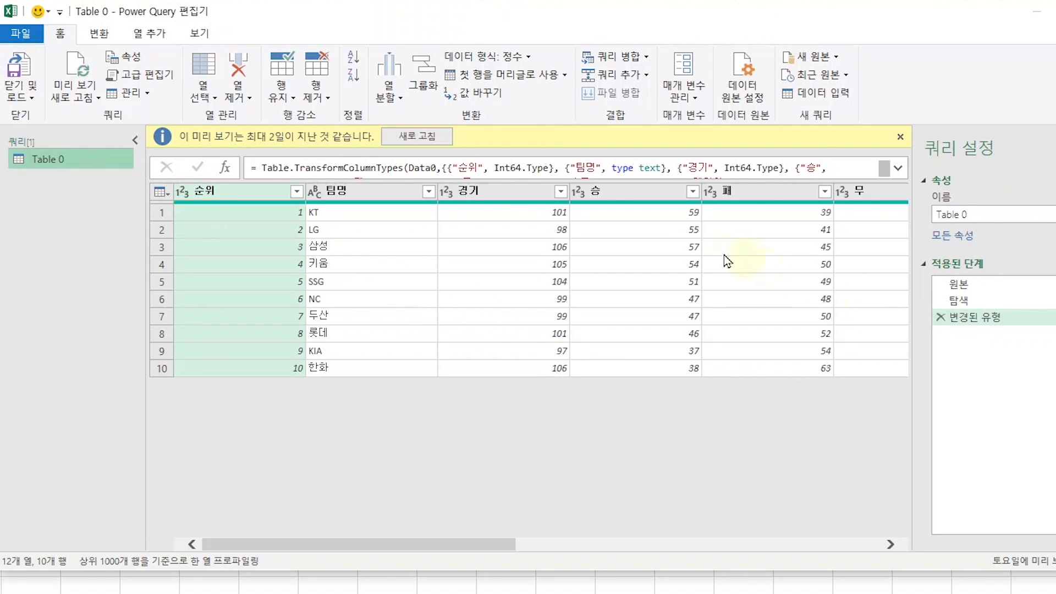
Change the 홈 column's data type to text in the expanded Table.TransformColumnTypes formula and apply it.
{"action": "left_click_drag", "start_coordinate": [484, 542], "coordinate": [787, 557]}
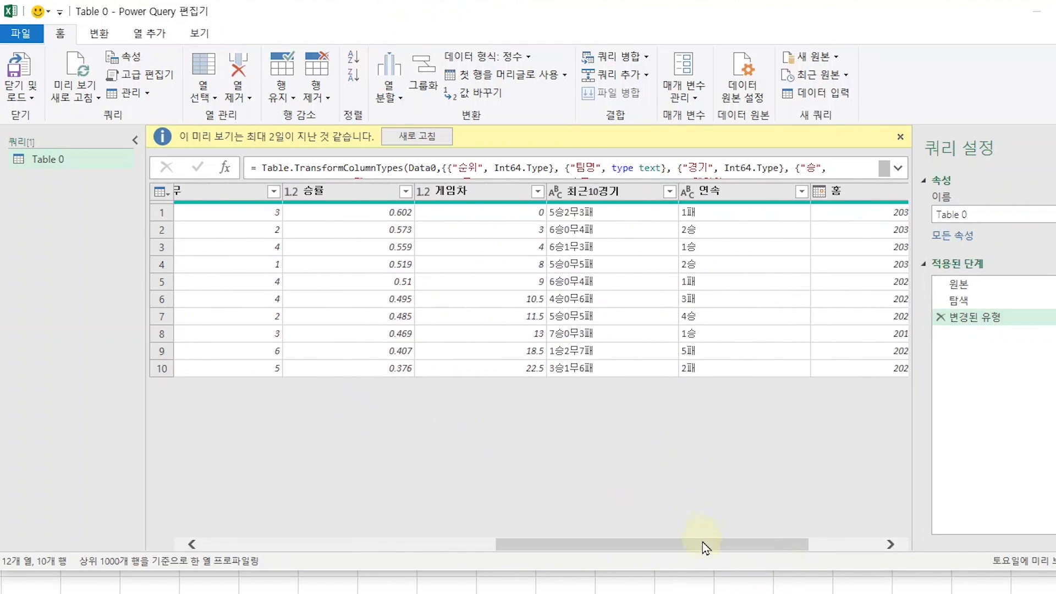
{"action": "left_click_drag", "start_coordinate": [705, 546], "coordinate": [792, 549]}
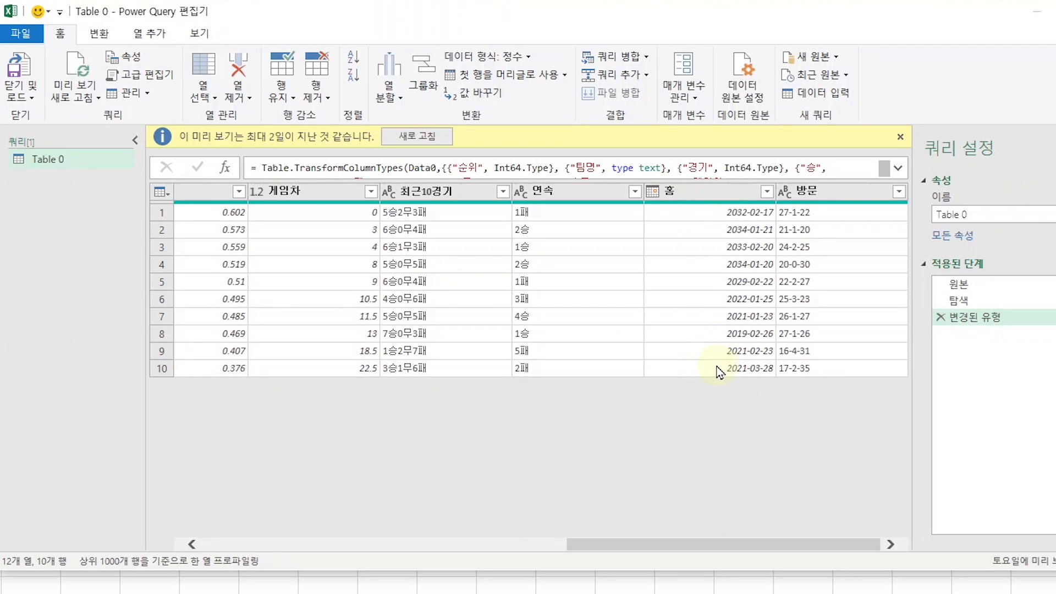
{"action": "left_click", "coordinate": [740, 171]}
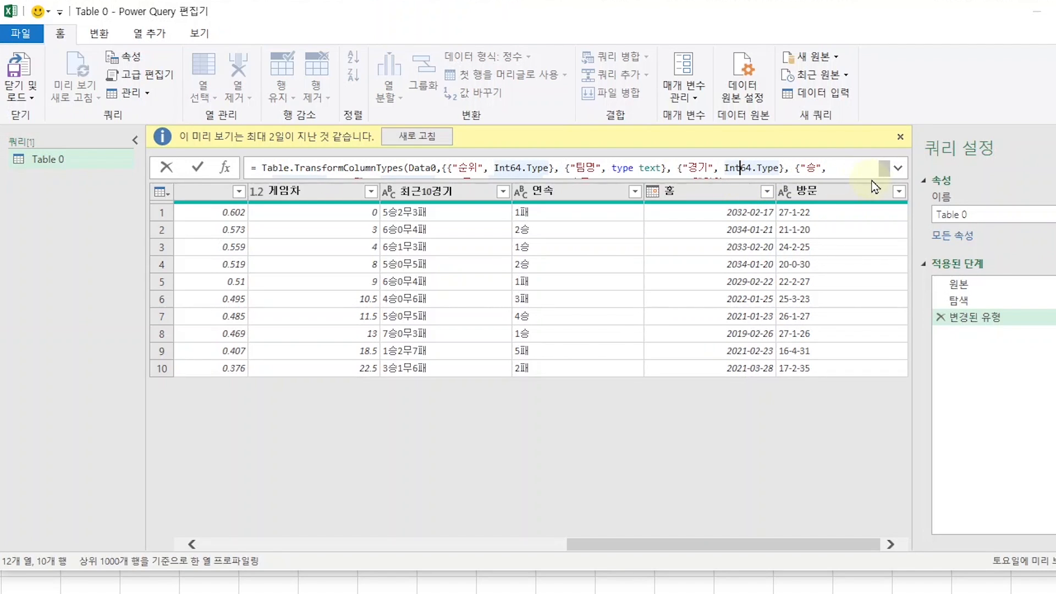
{"action": "left_click", "coordinate": [899, 172]}
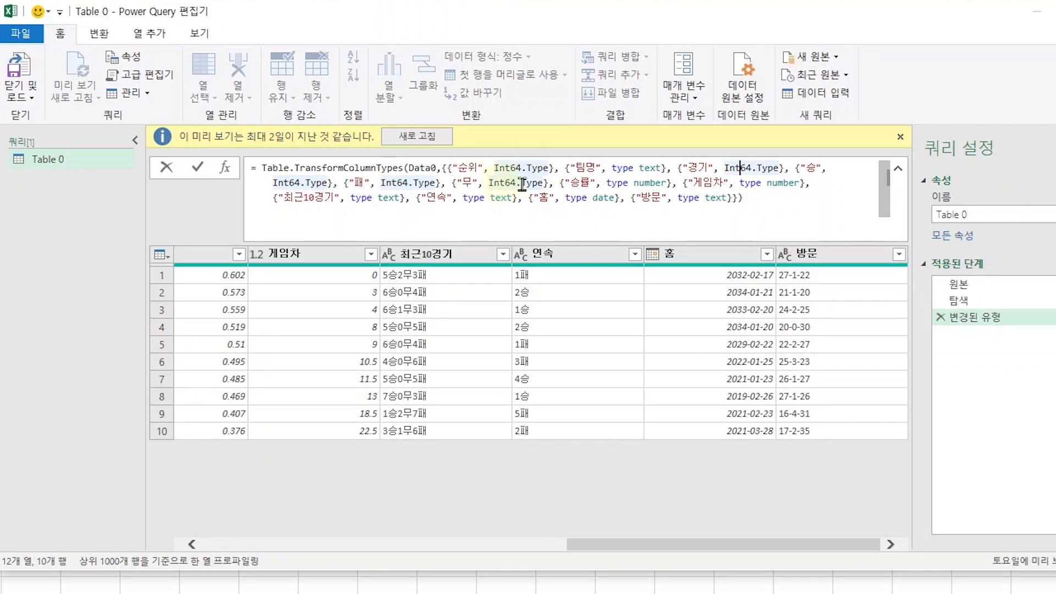
{"action": "left_click", "coordinate": [627, 184]}
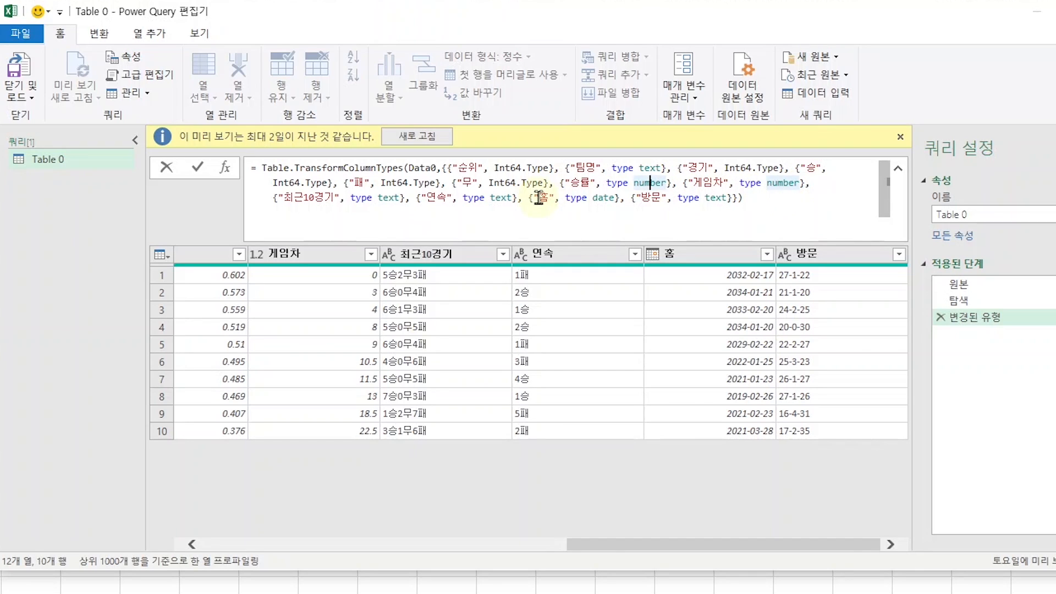
{"action": "left_click", "coordinate": [598, 198]}
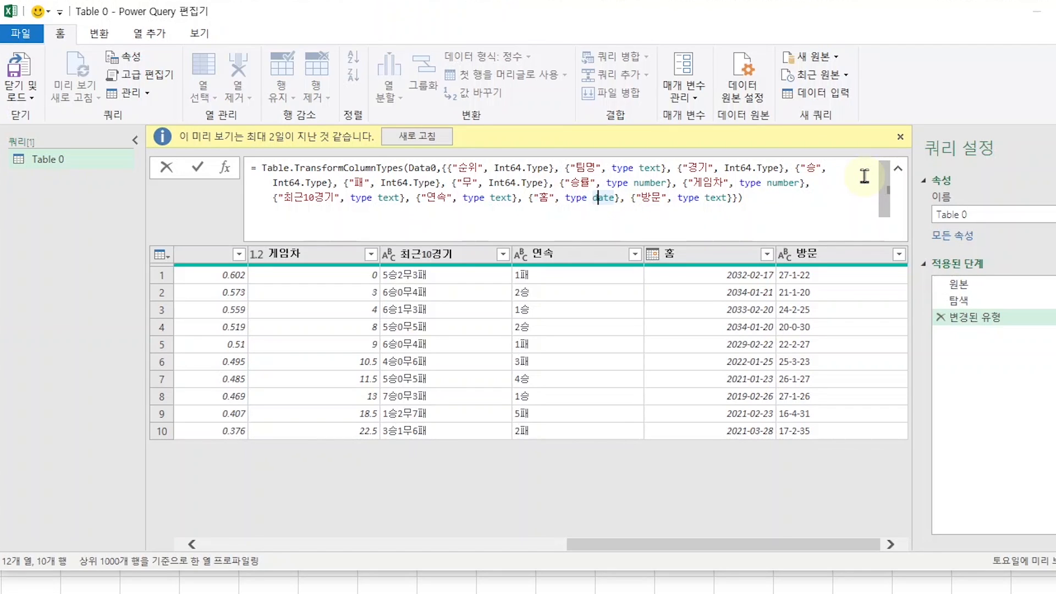
{"action": "key", "text": "BackSpace"}
{"action": "key", "text": "Delete"}
{"action": "key", "text": "Delete"}
{"action": "key", "text": "Delete"}
{"action": "type", "text": "text"}
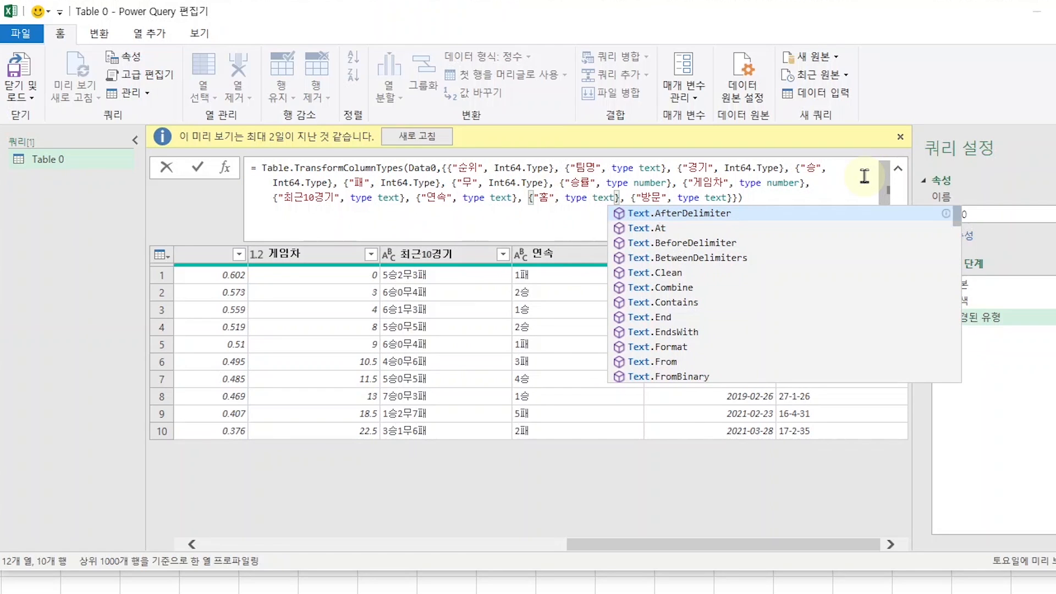
{"action": "key", "text": "Escape"}
{"action": "key", "text": "Return"}
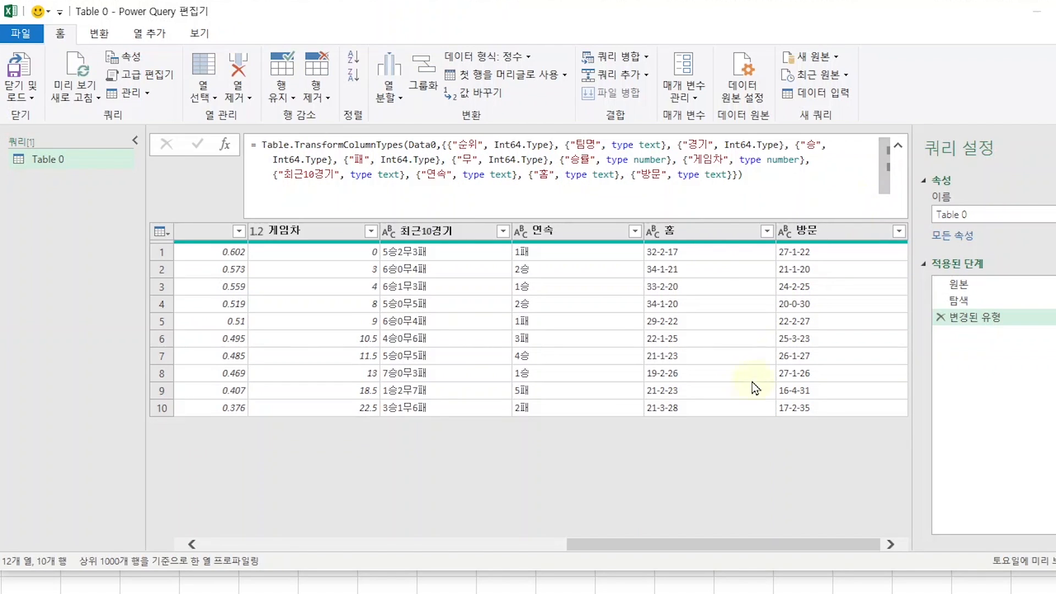
Check the converted 홈 values, load the query into a worksheet, and close the Queries & Connections pane.
{"action": "left_click", "coordinate": [714, 253]}
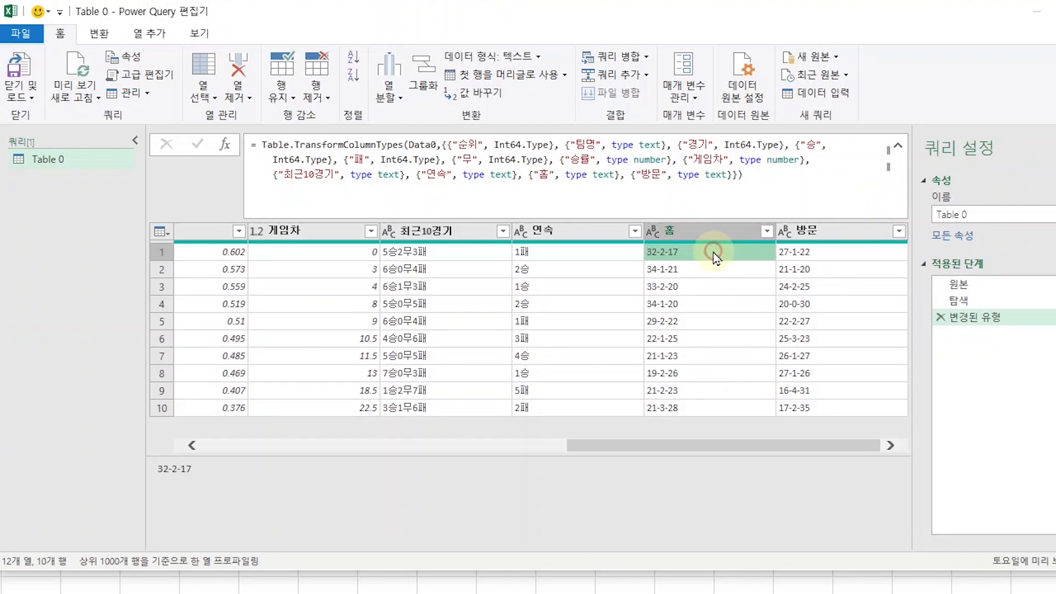
{"action": "left_click", "coordinate": [718, 288]}
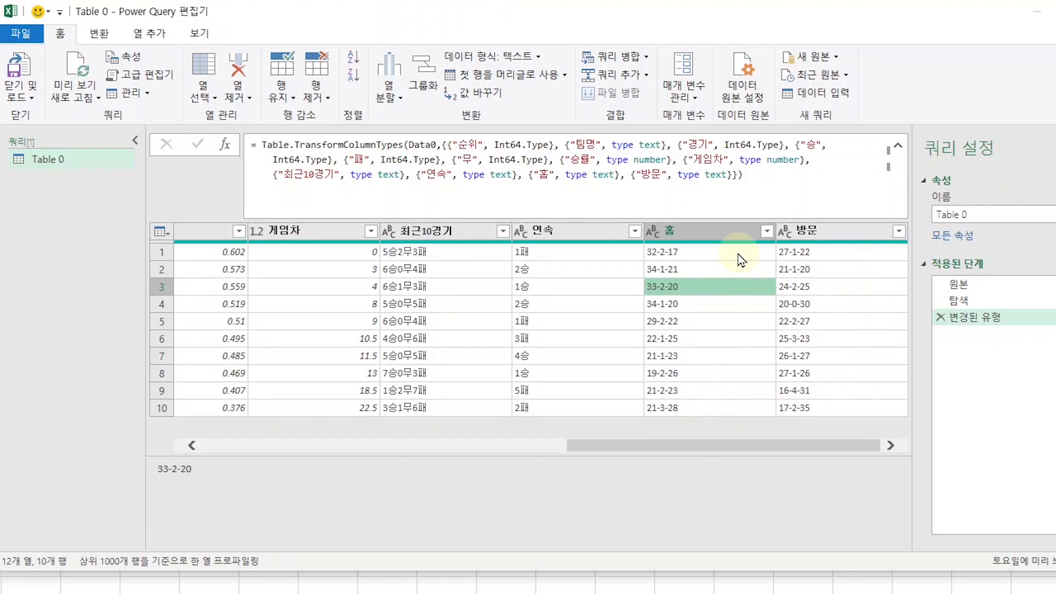
{"action": "left_click", "coordinate": [22, 71]}
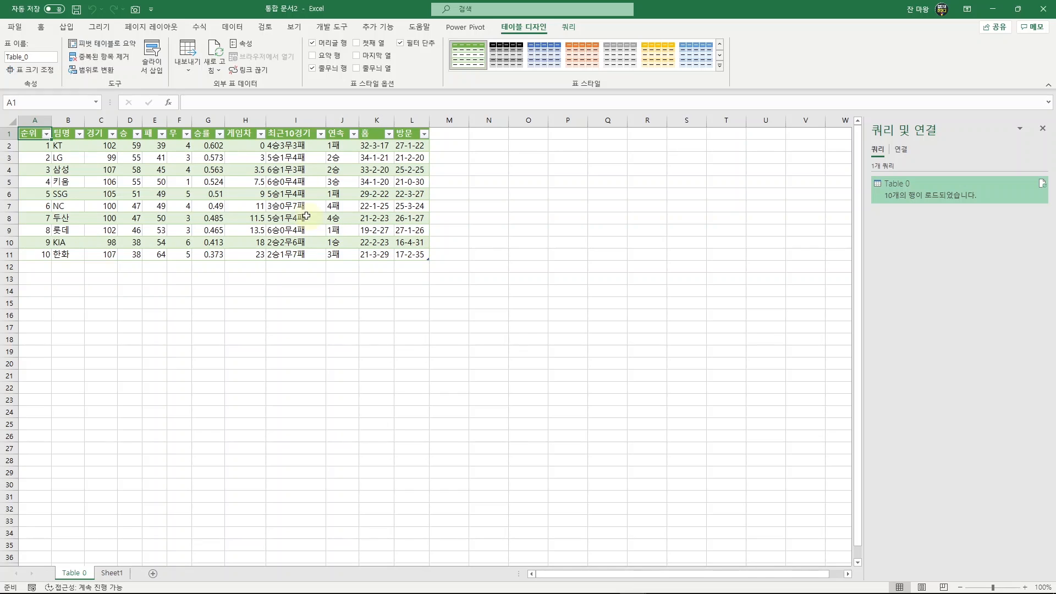
{"action": "left_click", "coordinate": [283, 216]}
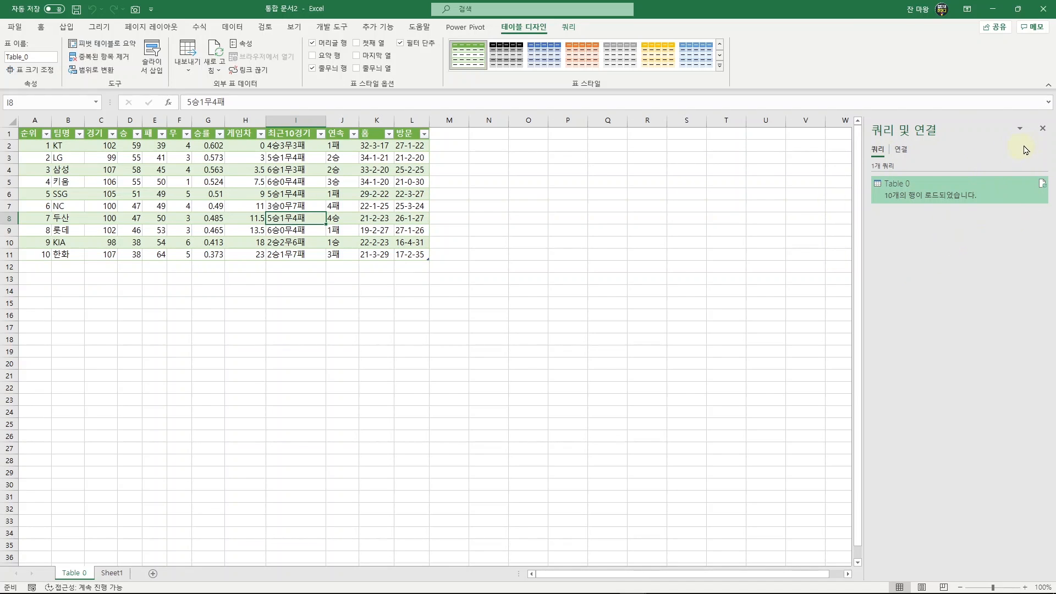
{"action": "left_click", "coordinate": [1042, 130]}
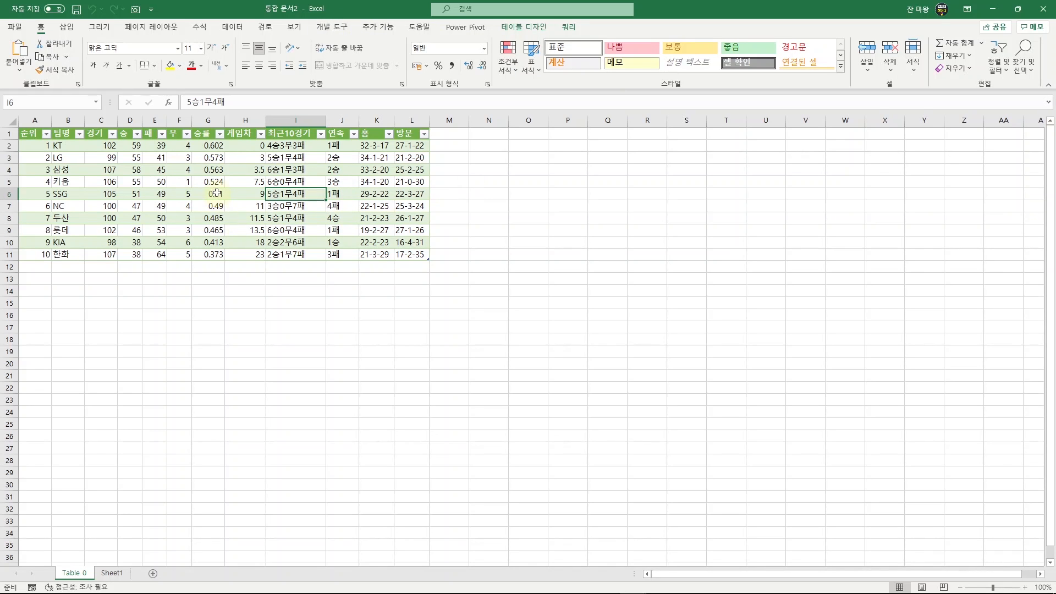
Show the Queries & Connections pane again and refresh the Table 0 query.
{"action": "left_click", "coordinate": [217, 192]}
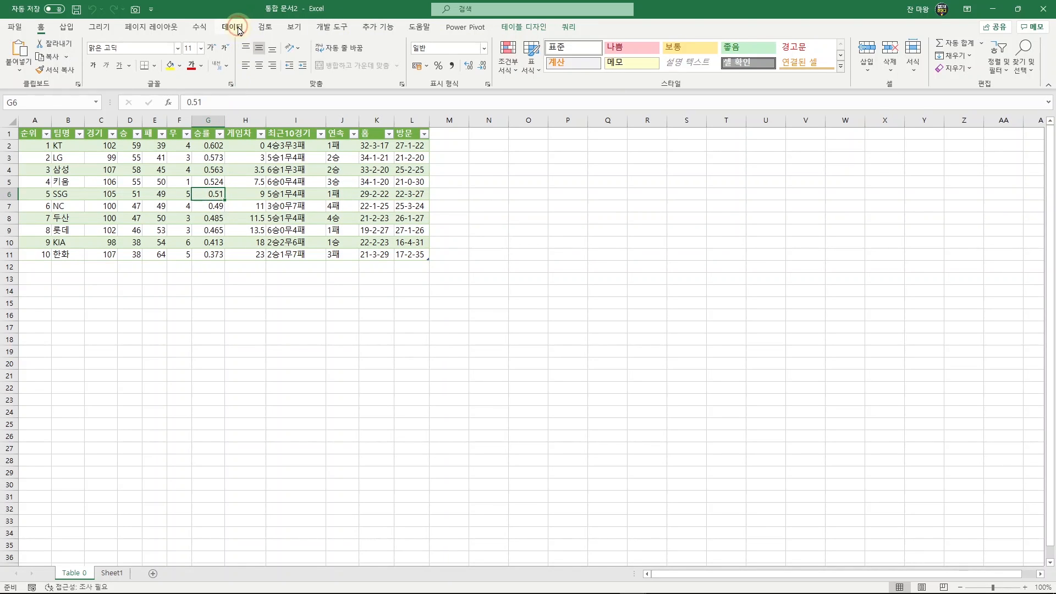
{"action": "left_click", "coordinate": [238, 28]}
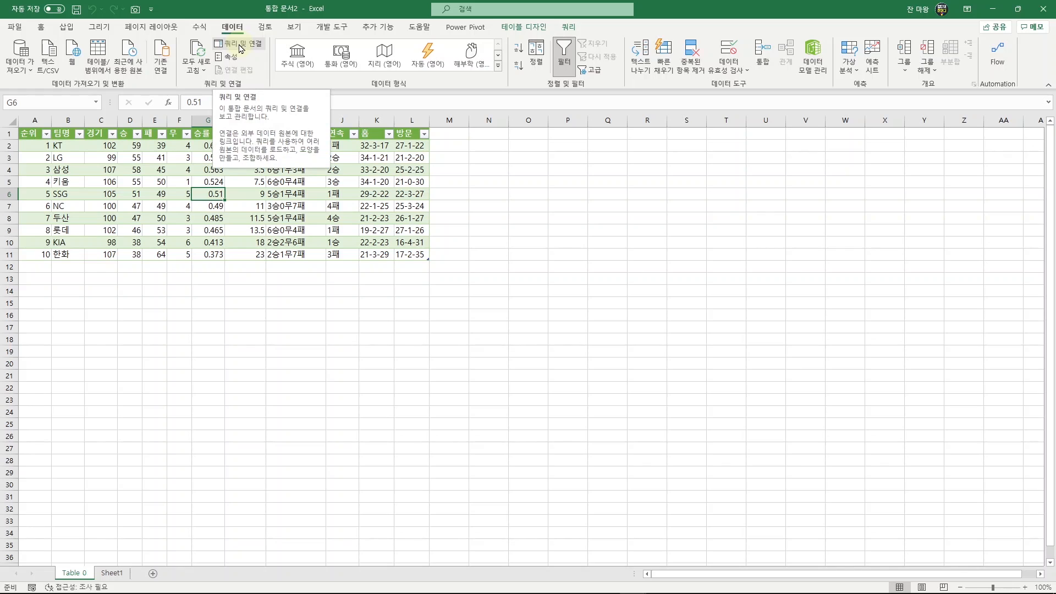
{"action": "left_click", "coordinate": [240, 44]}
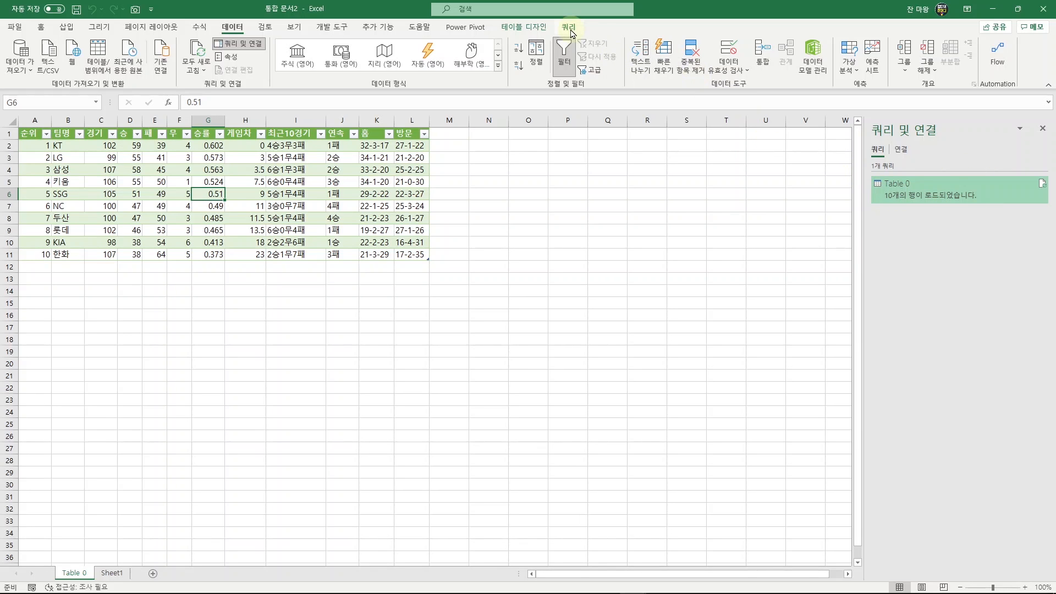
{"action": "left_click", "coordinate": [570, 29]}
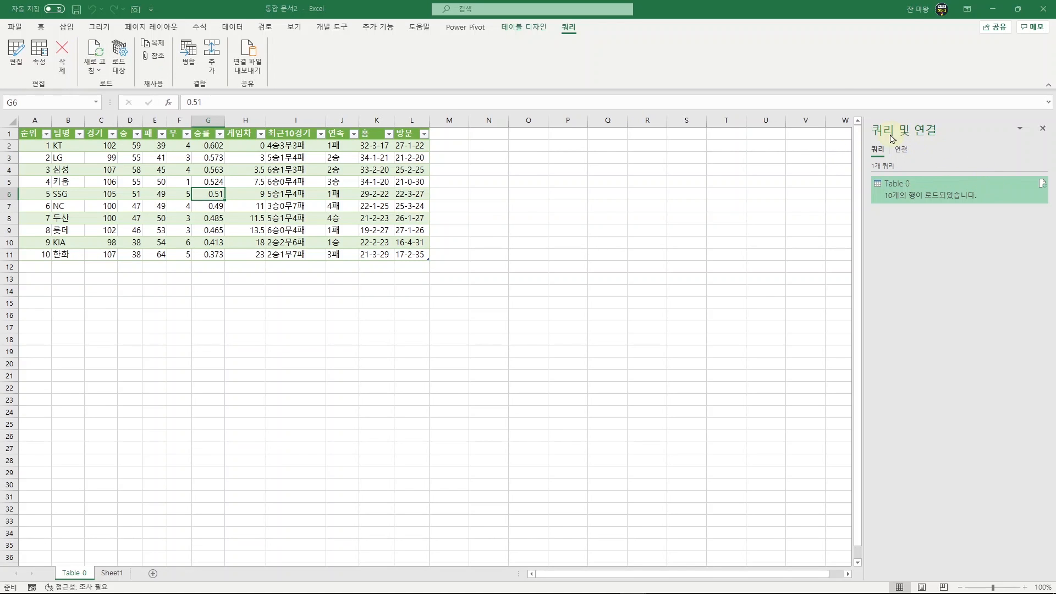
{"action": "mouse_move", "coordinate": [886, 186]}
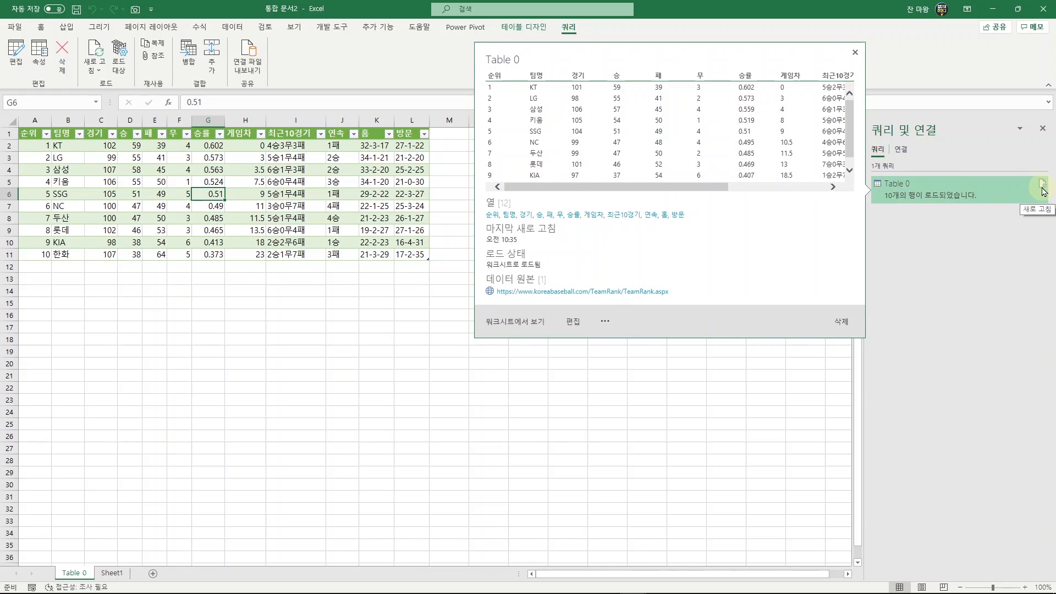
{"action": "left_click", "coordinate": [1042, 185]}
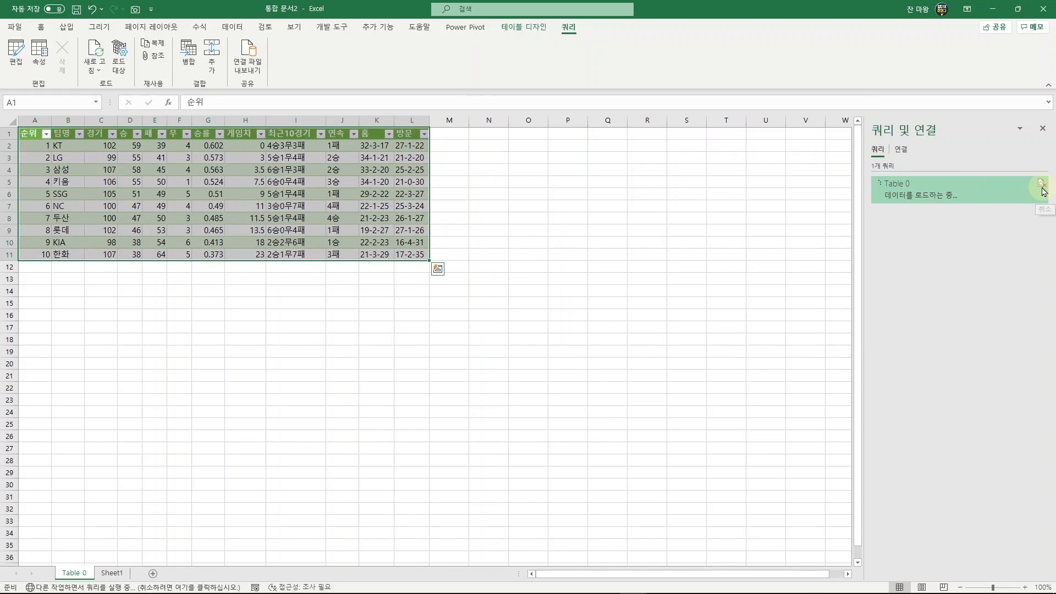